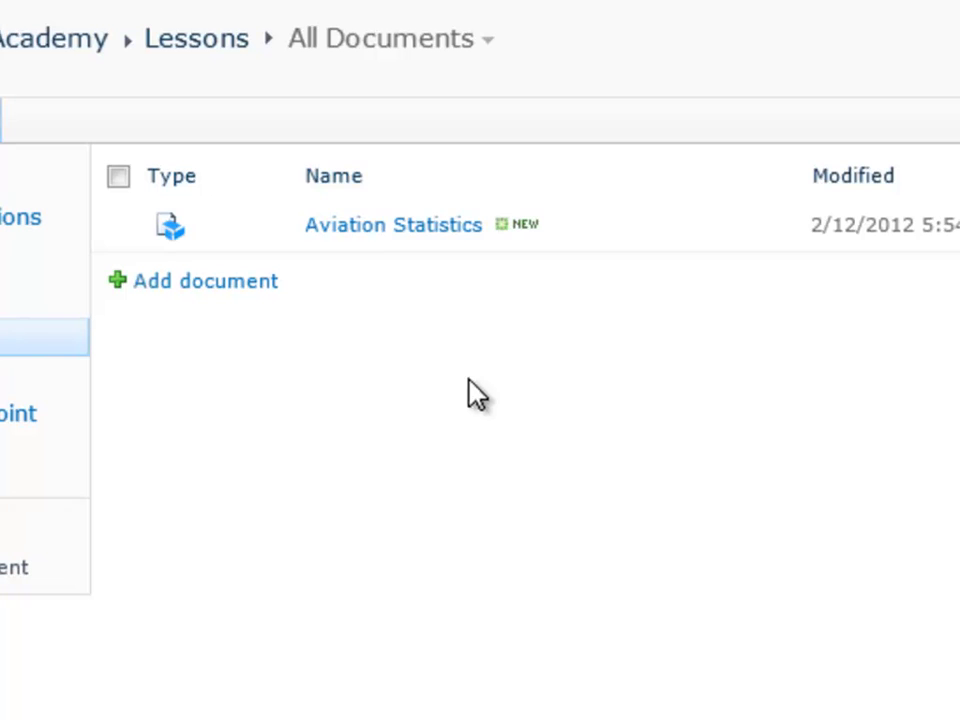
Launch a new Power View report from the Aviation Statistics link in the Lessons library.
left_click(390, 226)
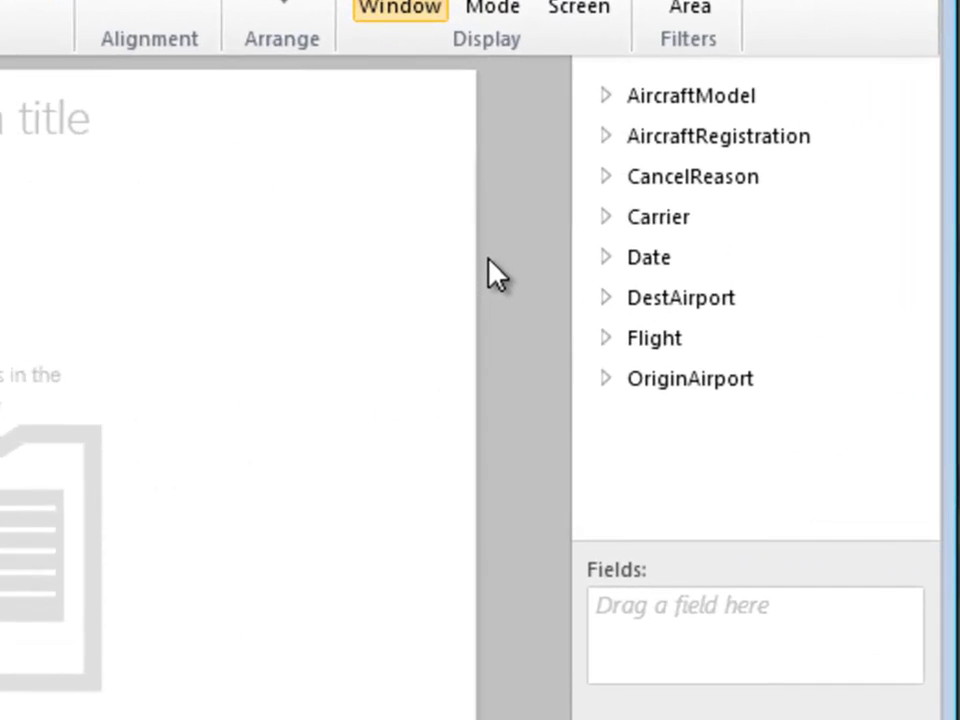
Add Flight Count from the Flight table, showing a total of 140,717,179.
left_click(779, 333)
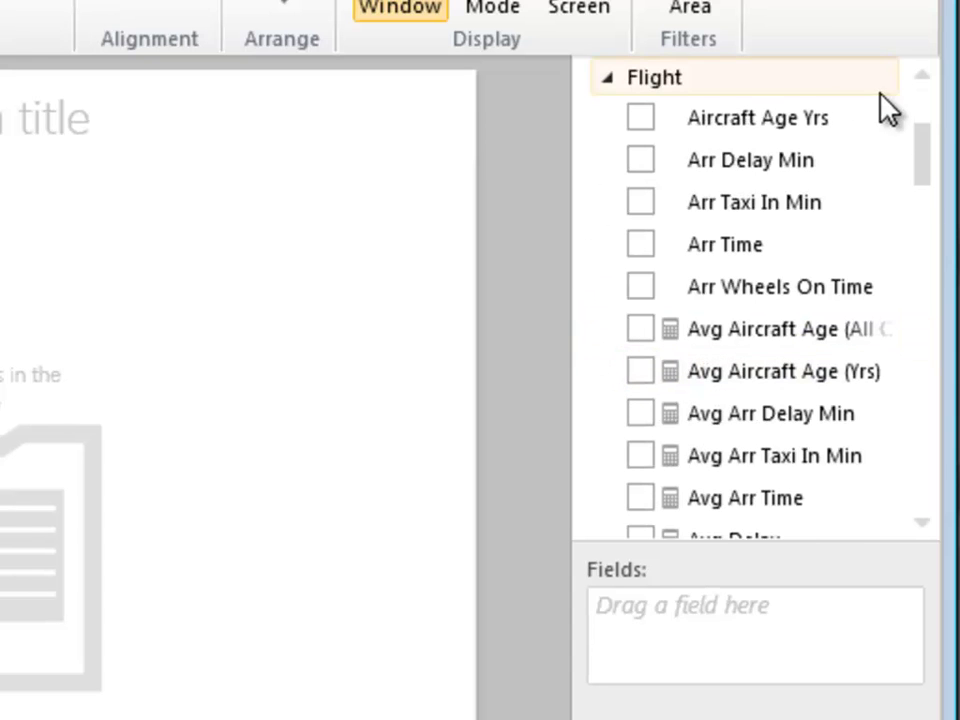
mouse_move(917, 145)
left_mouse_down()
mouse_move(904, 306)
mouse_move(921, 358)
mouse_move(900, 364)
left_mouse_up()
left_click(640, 182)
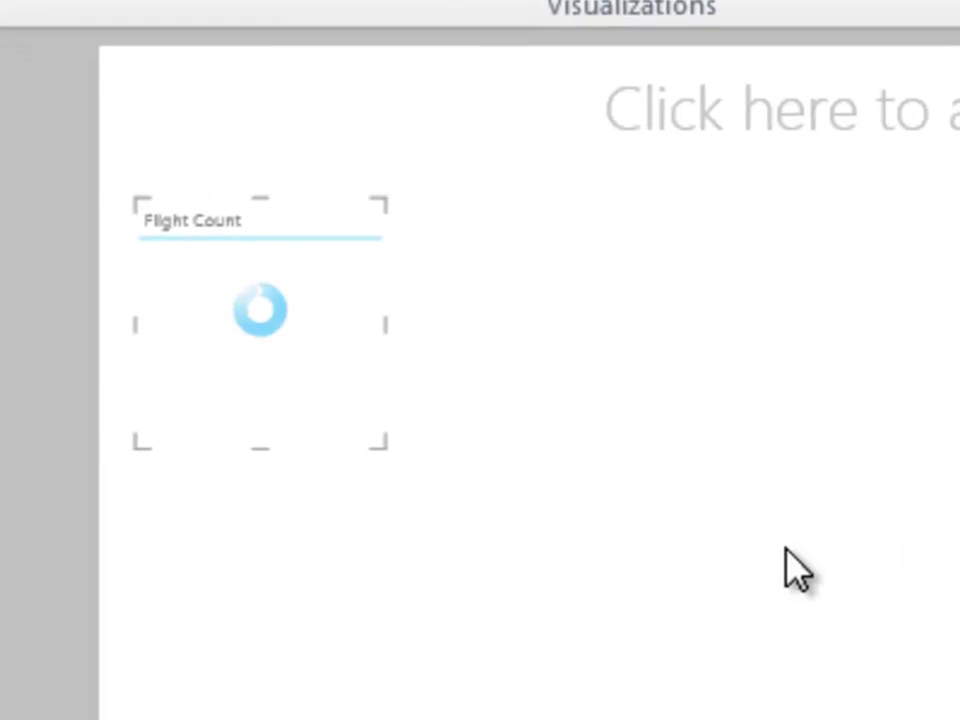
Title the report 'Originating Flights by Major US Airlines'.
mouse_move(154, 296)
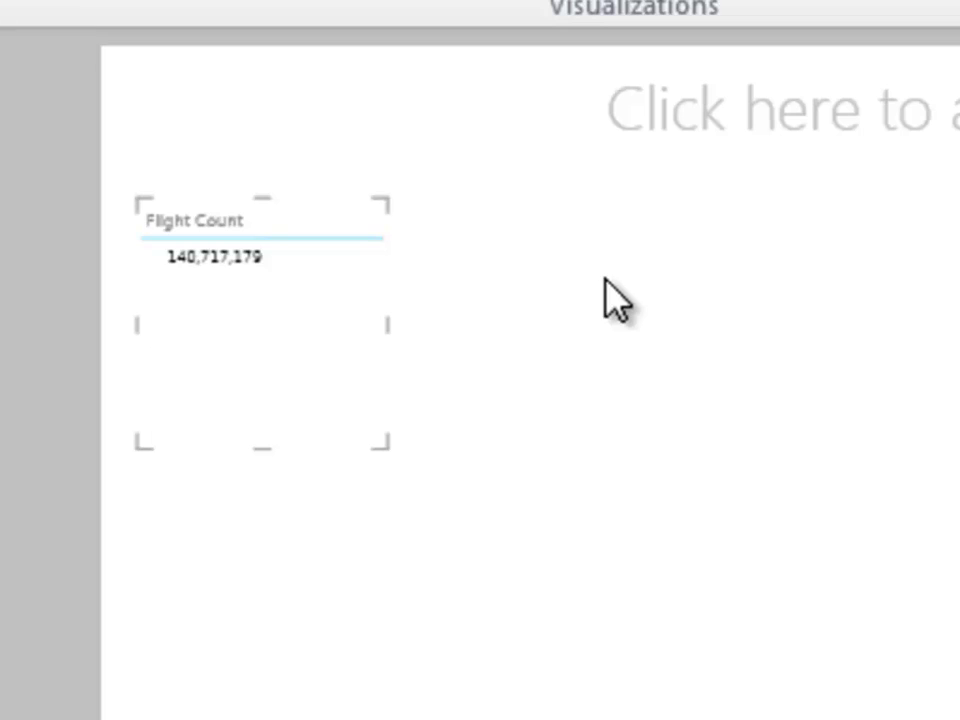
left_click(880, 112)
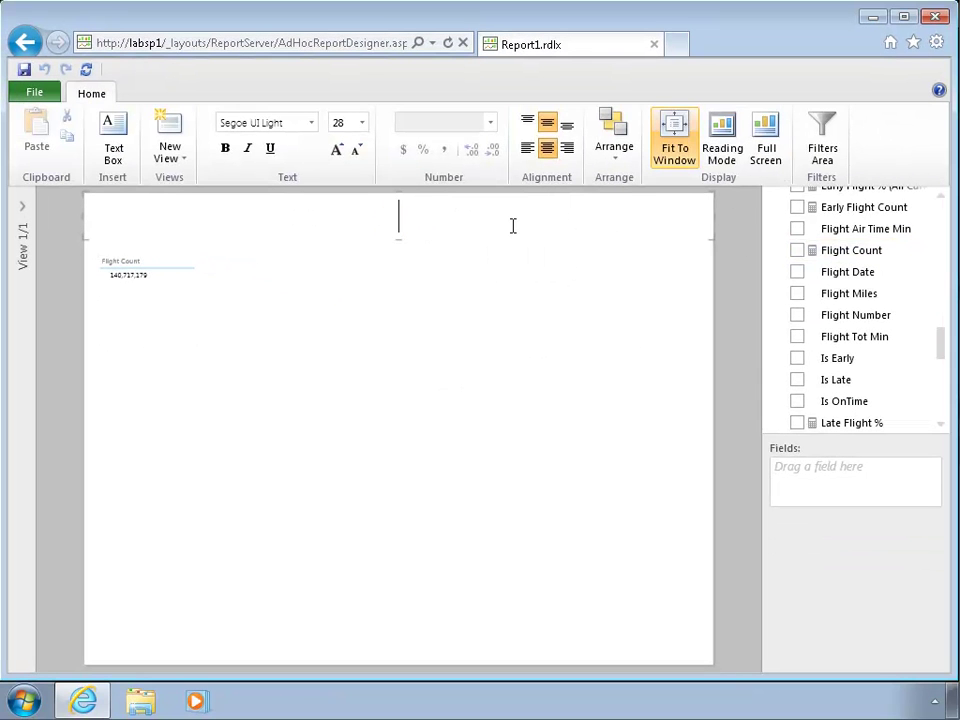
type("Origin")
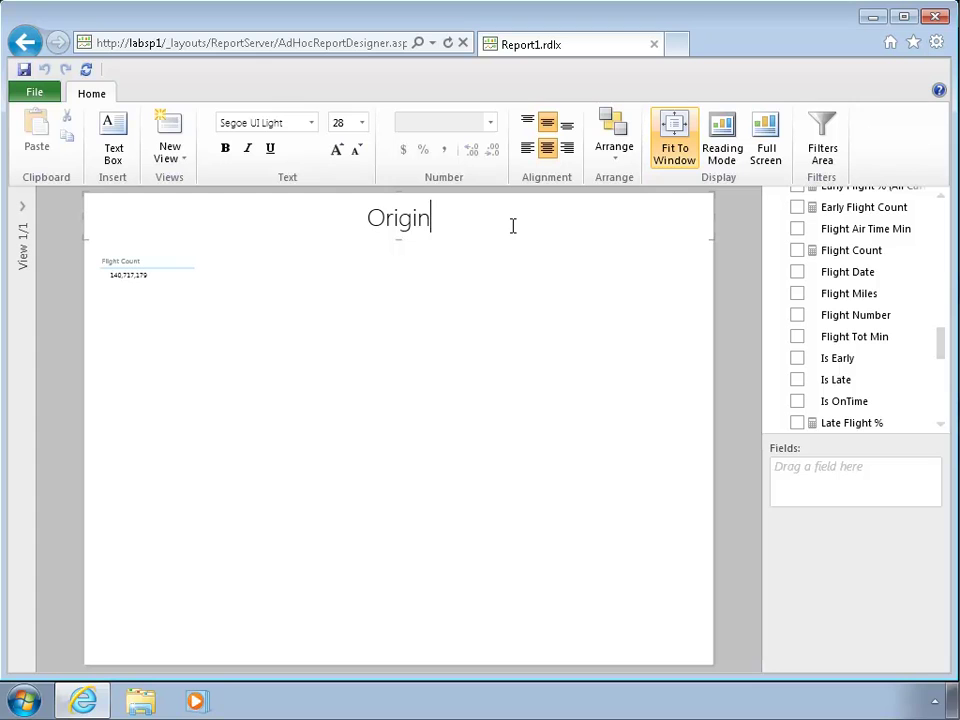
type("ating Flights by ")
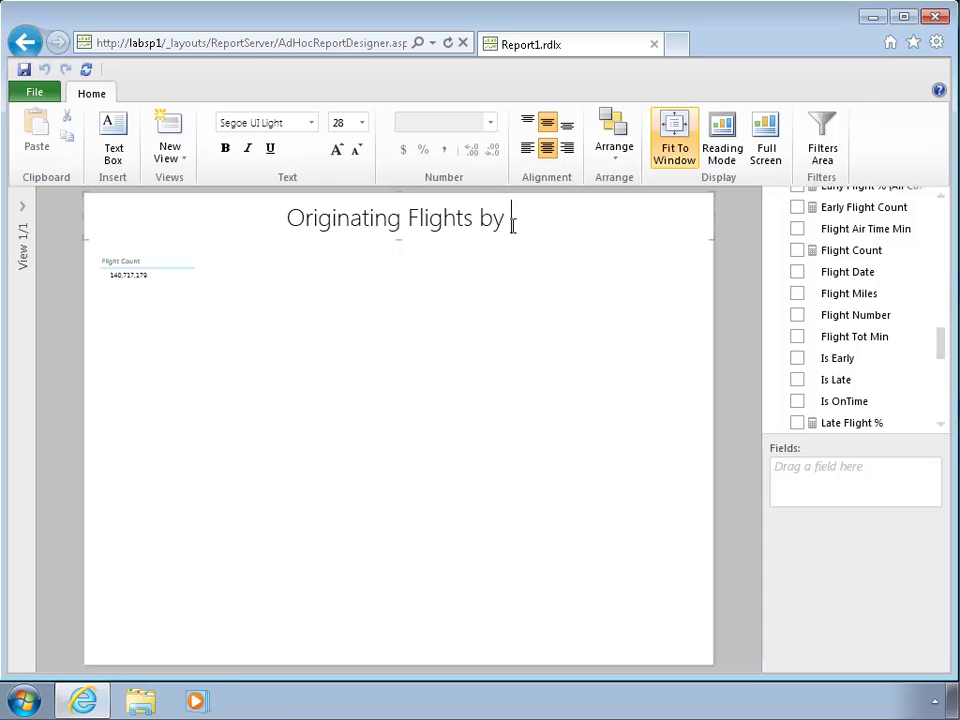
type("Major US Airlines")
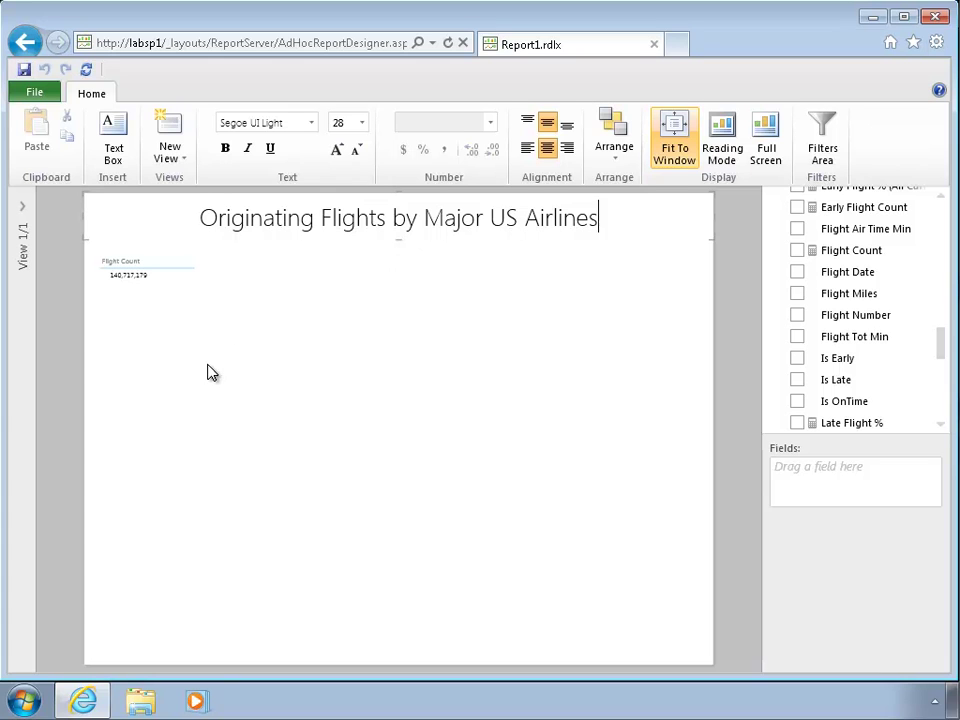
left_click(255, 357)
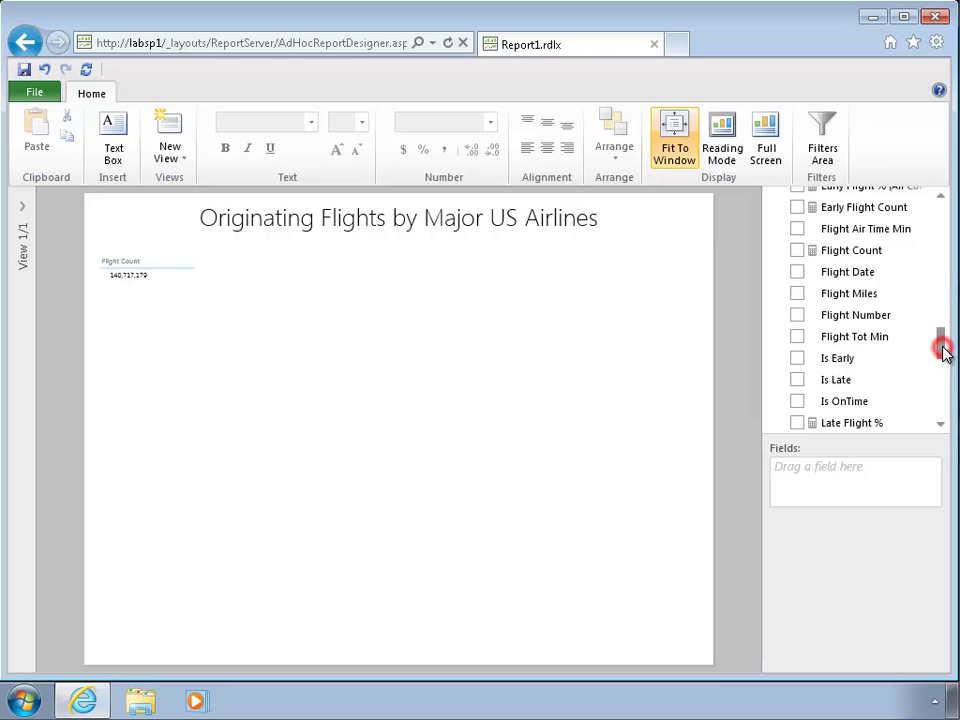
Enlarge the Flight Count table across most of the page and convert it to a matrix.
left_click_drag(943, 347, 945, 296)
left_click(156, 293)
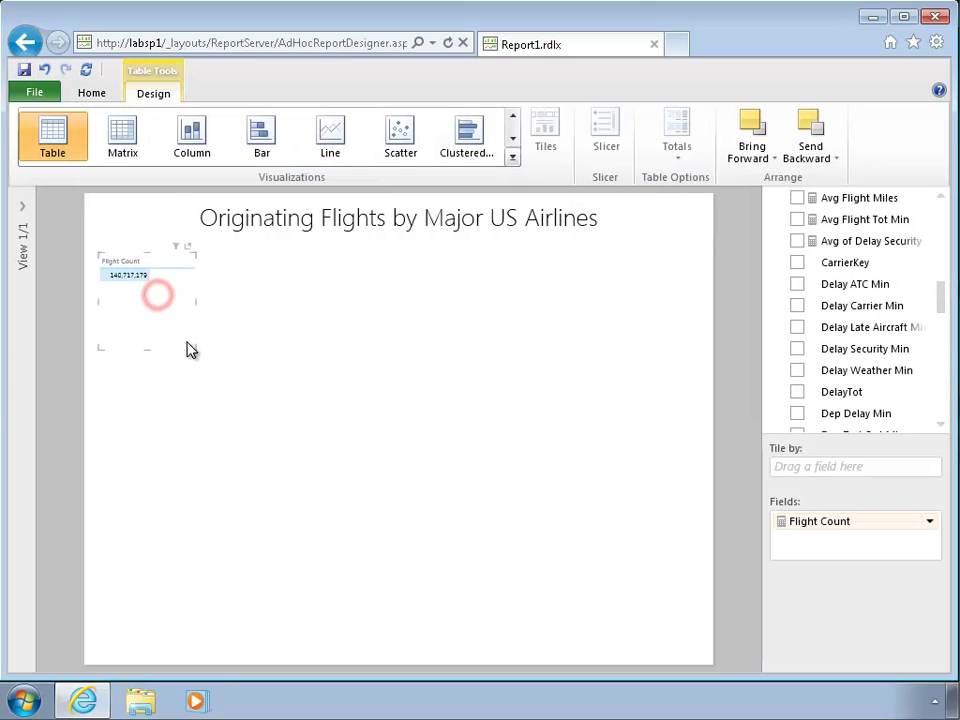
left_click_drag(194, 347, 697, 639)
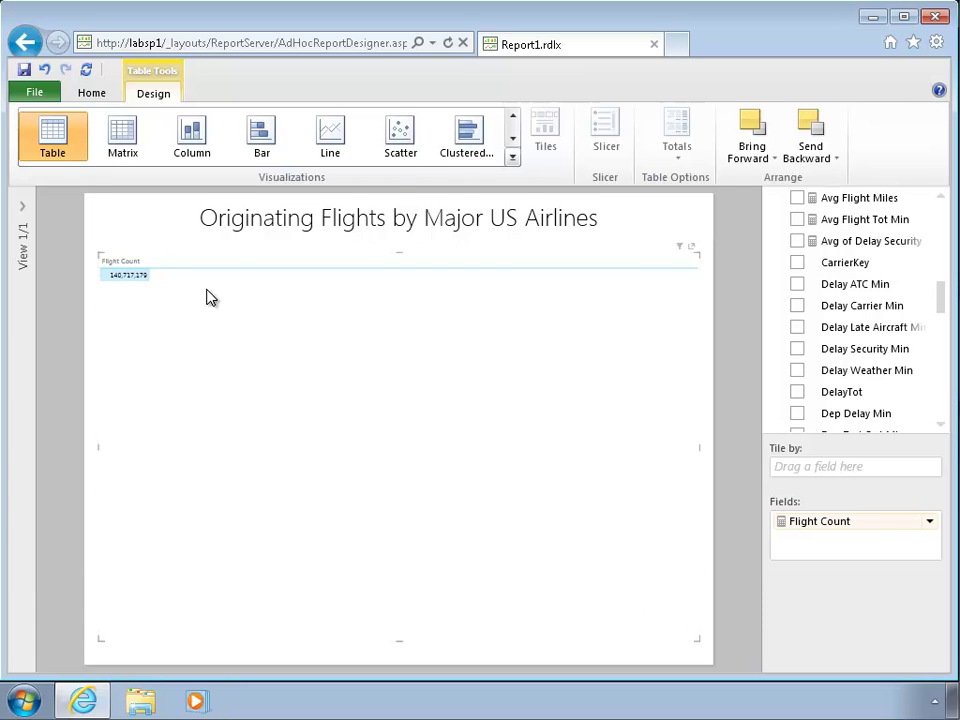
left_click(120, 136)
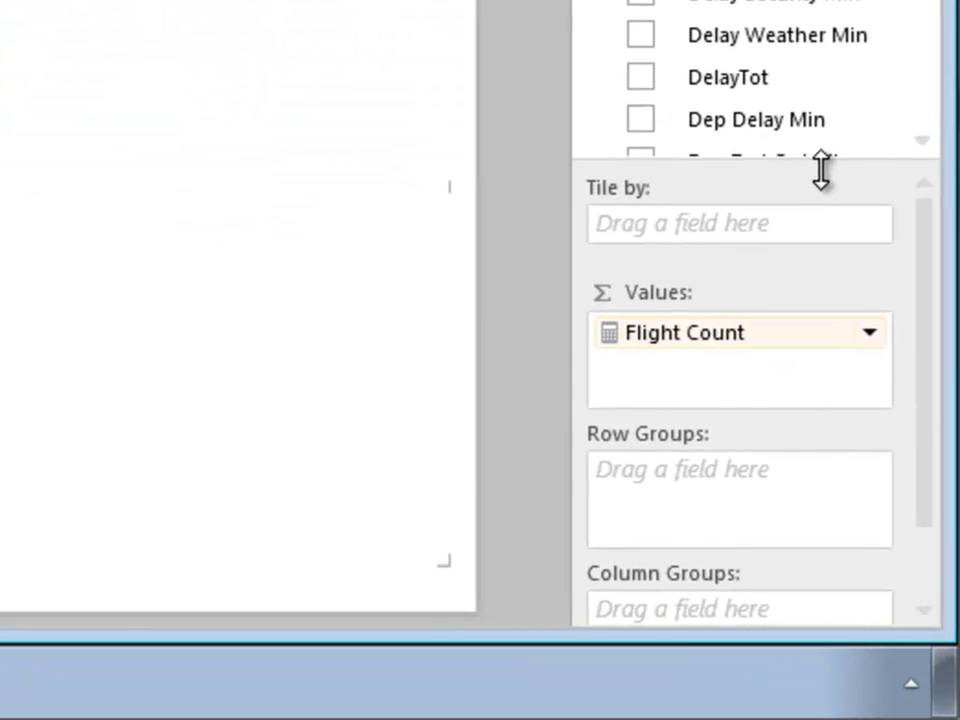
Move the field-list splitter up to give the field drop areas more room.
left_click_drag(889, 439, 888, 424)
left_click_drag(818, 140, 820, 94)
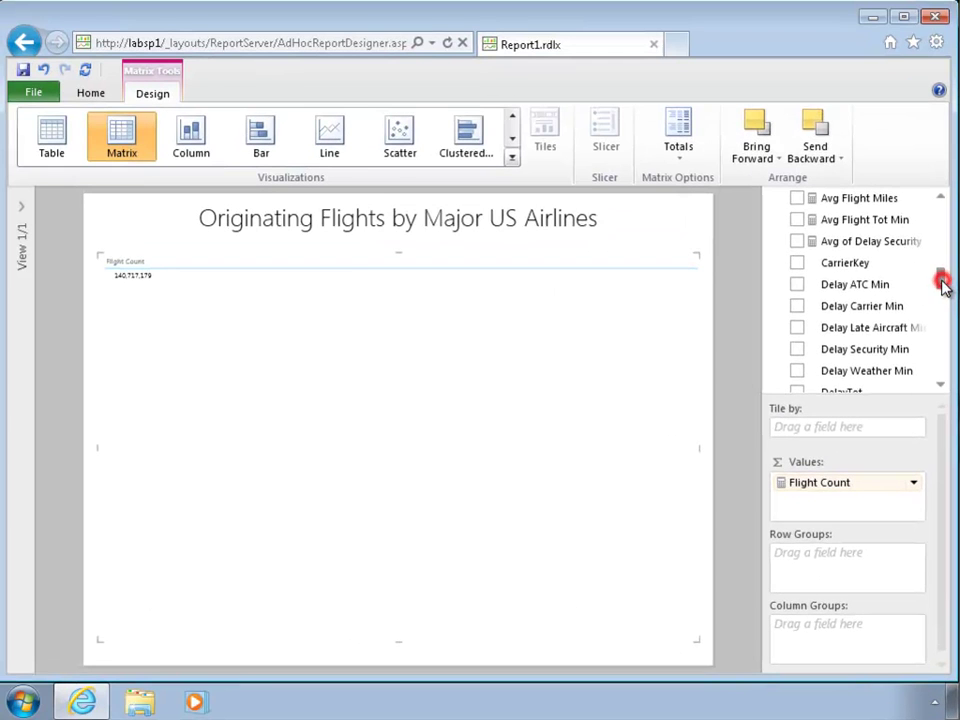
scroll(931, 0, "up", 1)
left_click_drag(943, 278, 945, 253)
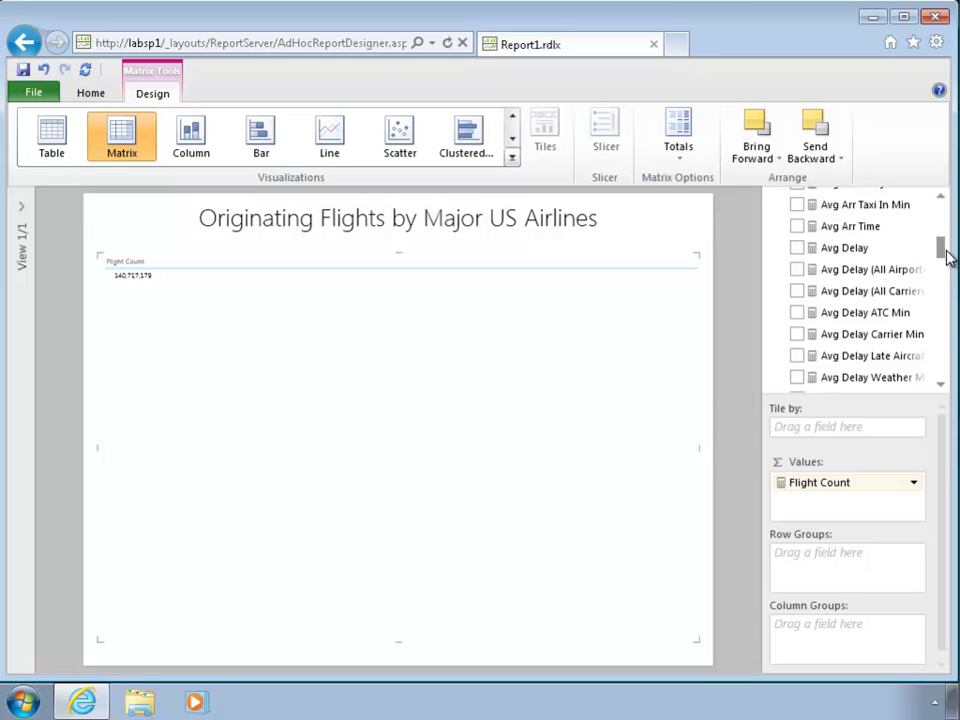
left_click_drag(945, 253, 947, 212)
Tile the matrix by Carrier Airline Logo, with AirTran showing 1,993,680 flights.
left_click(780, 270)
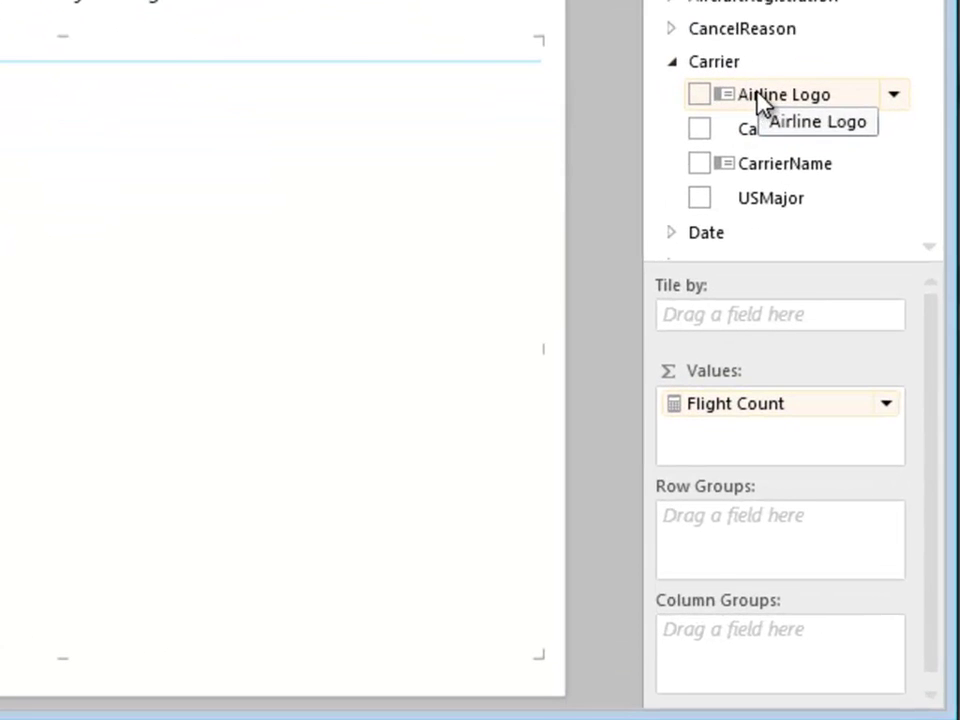
left_click_drag(800, 205, 771, 369)
left_click_drag(720, 305, 699, 321)
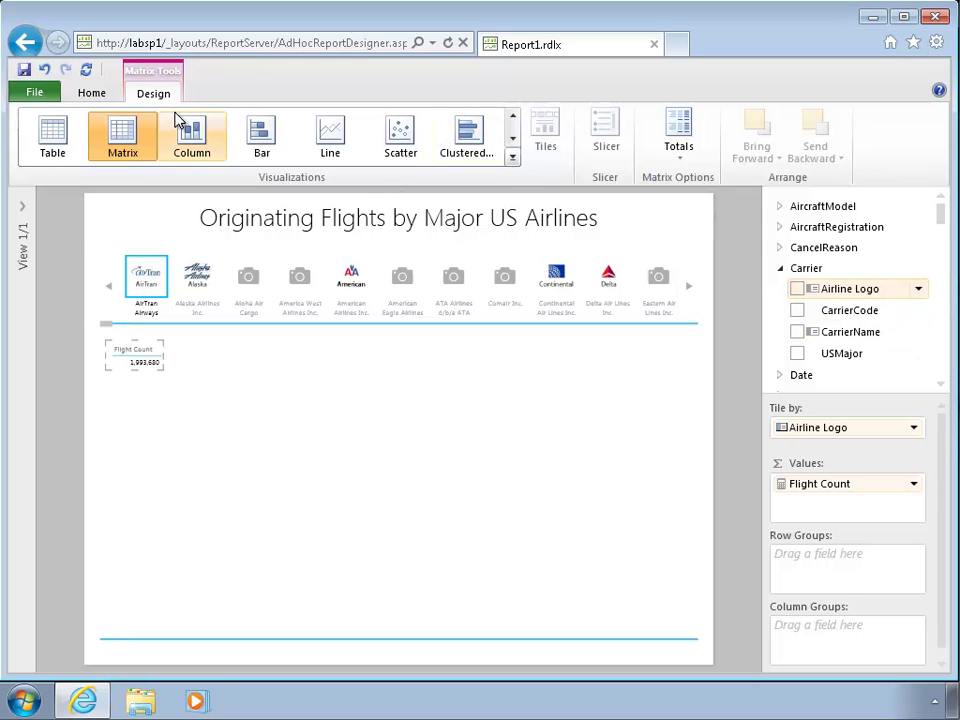
Add a USMajor view filter in the filters pane and set it to Yes.
left_click(91, 93)
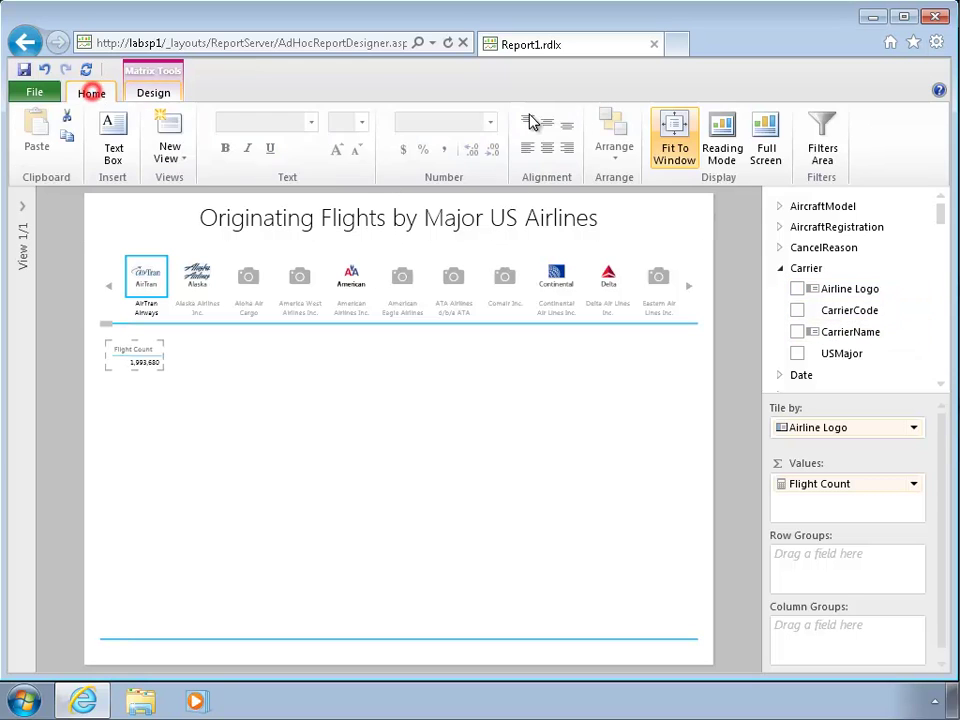
left_click(824, 136)
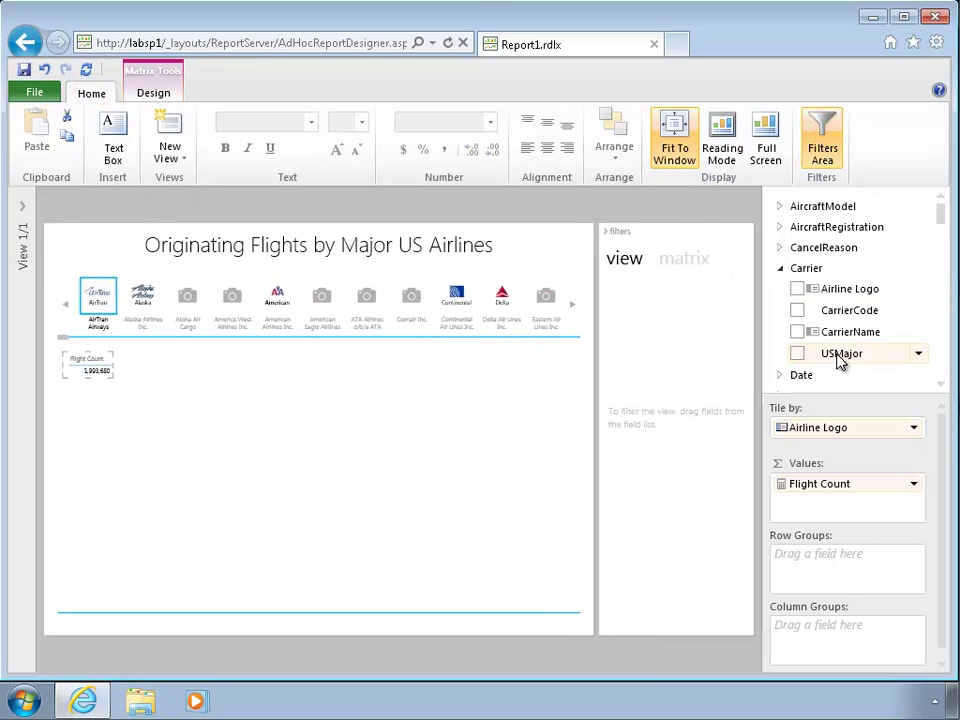
left_click_drag(832, 357, 605, 365)
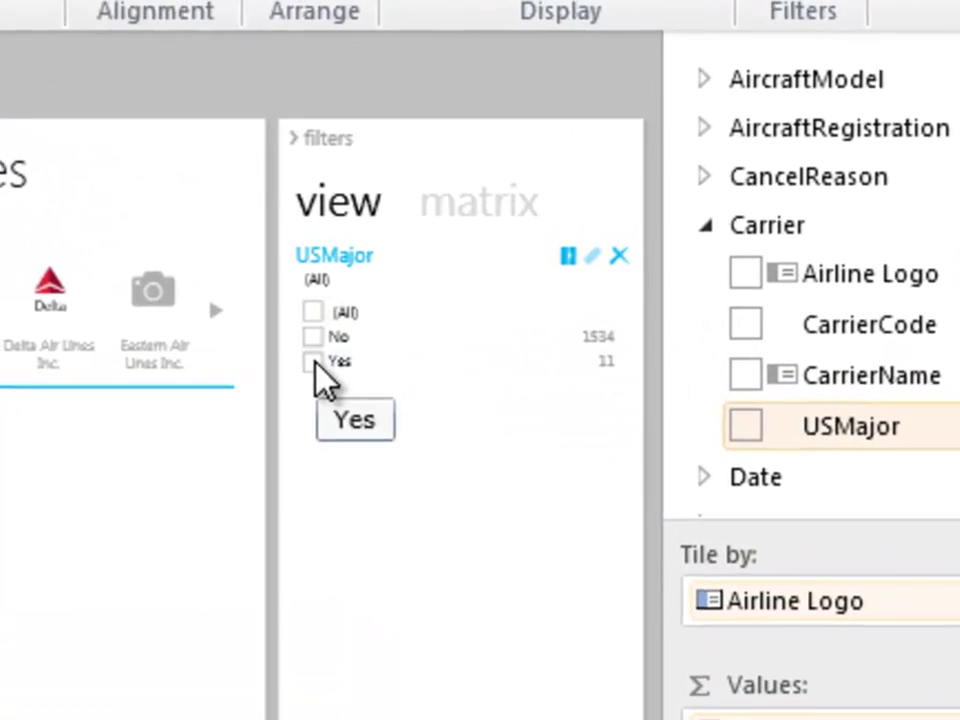
left_click(313, 362)
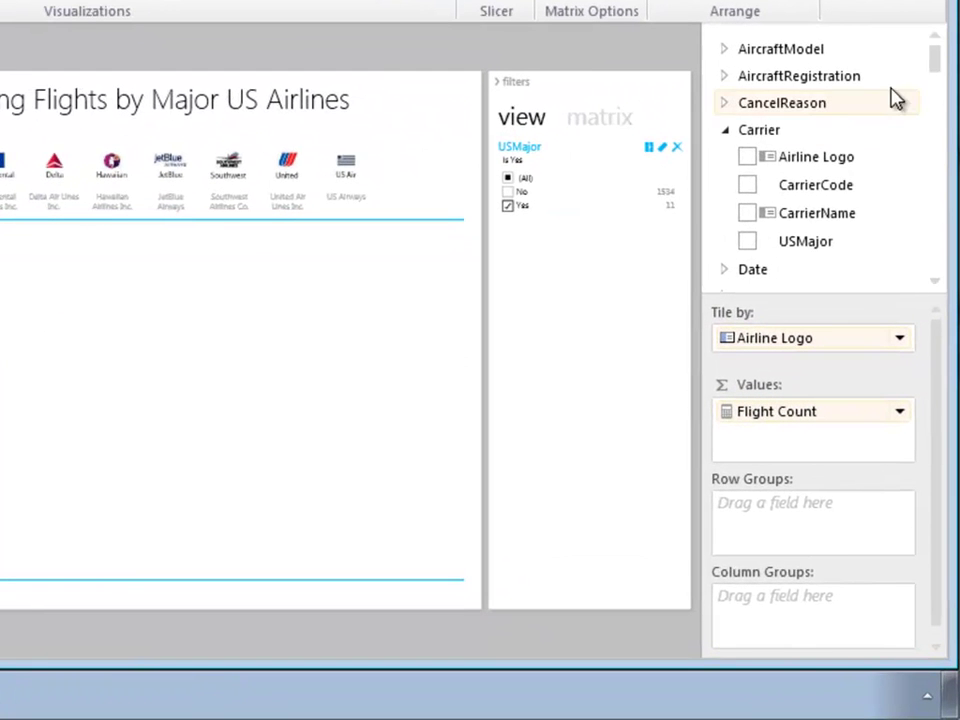
Use OriginAirport Code as the matrix column groups, e.g. ATL 651,167.
left_click_drag(935, 62, 938, 295)
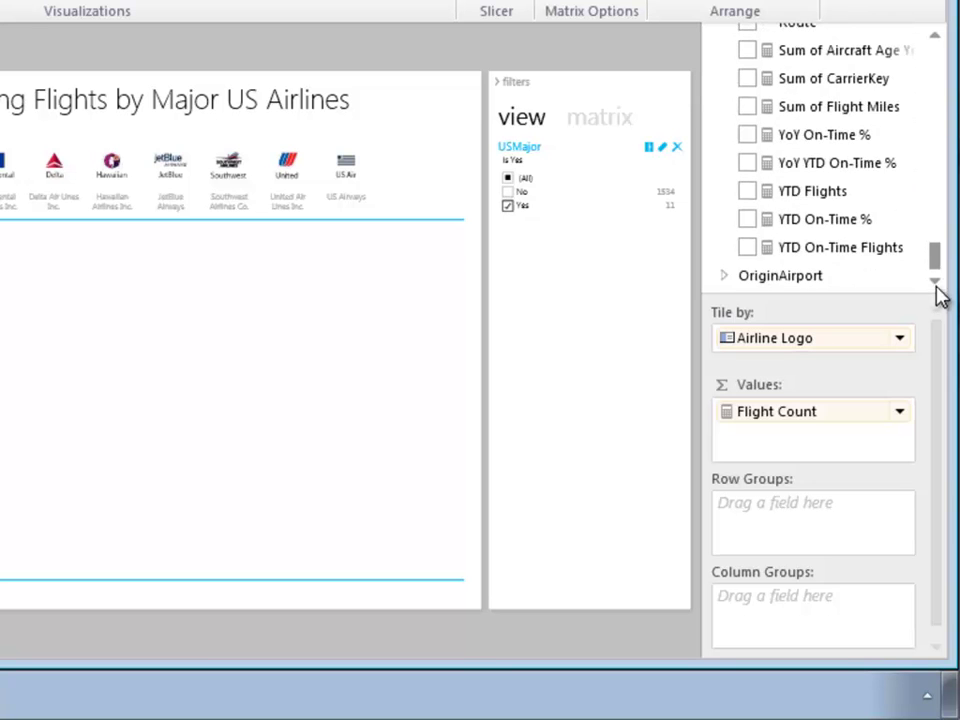
left_click(724, 276)
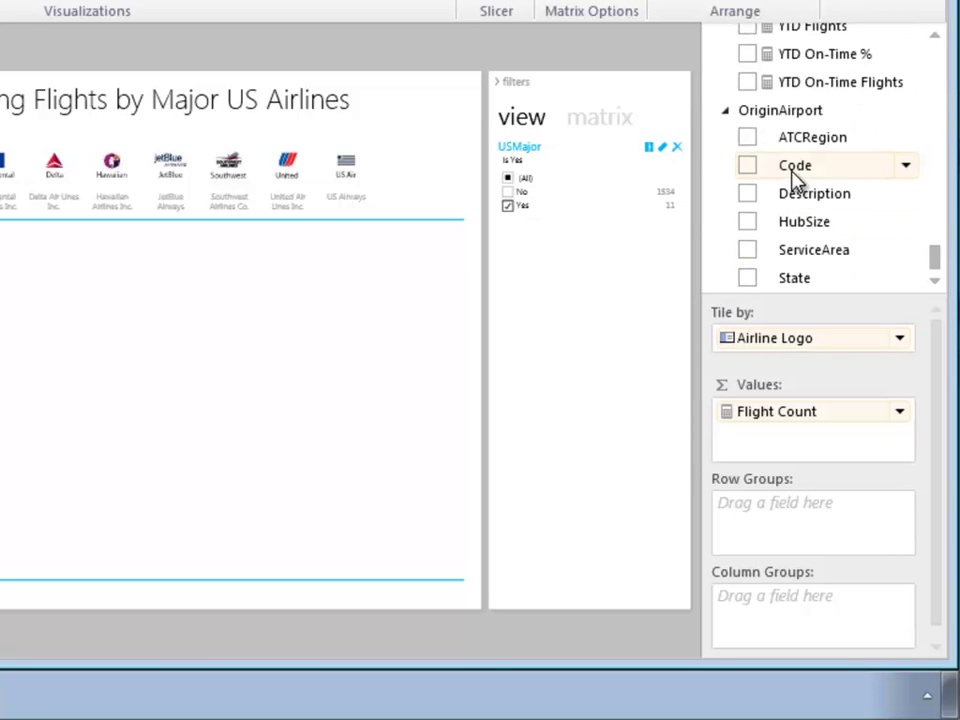
left_click_drag(800, 175, 750, 611)
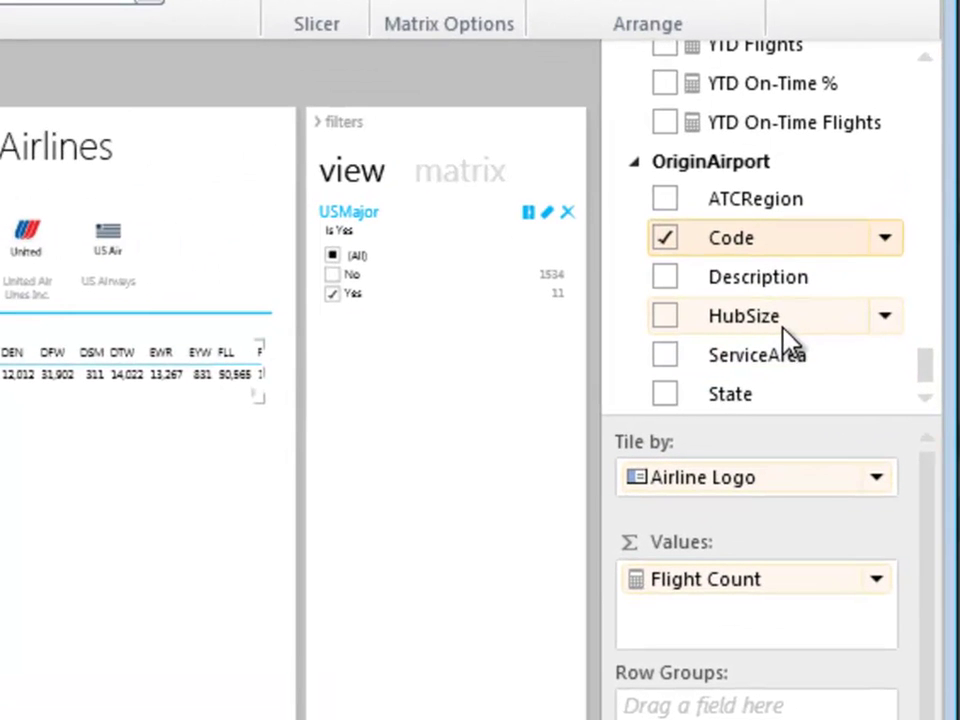
Filter the view by OriginAirport HubSize set to Large.
left_click_drag(772, 322, 340, 380)
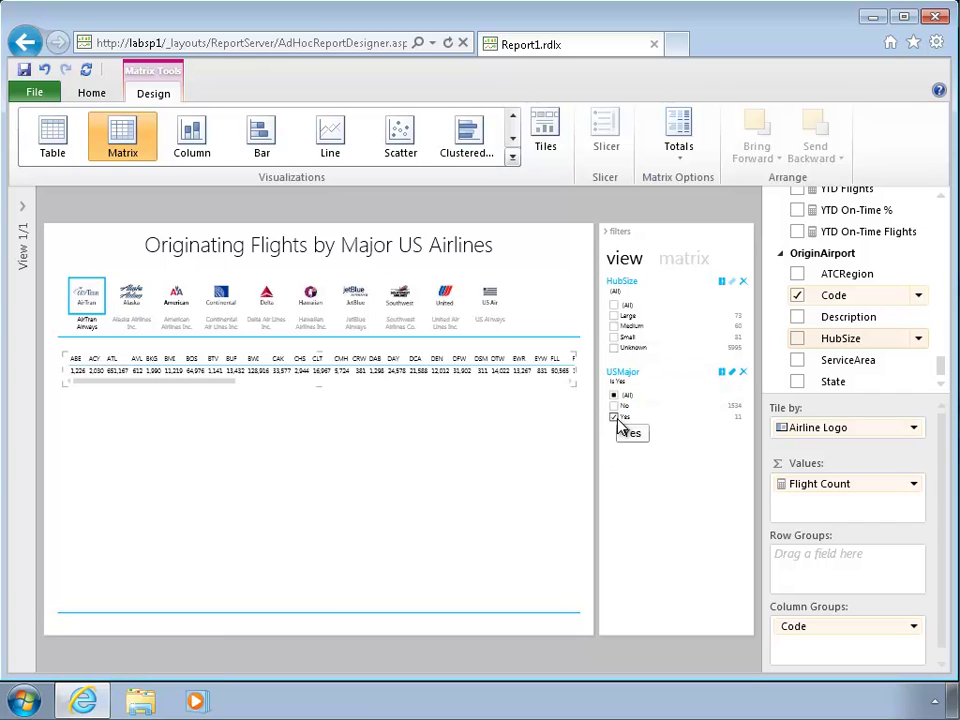
left_click(614, 315)
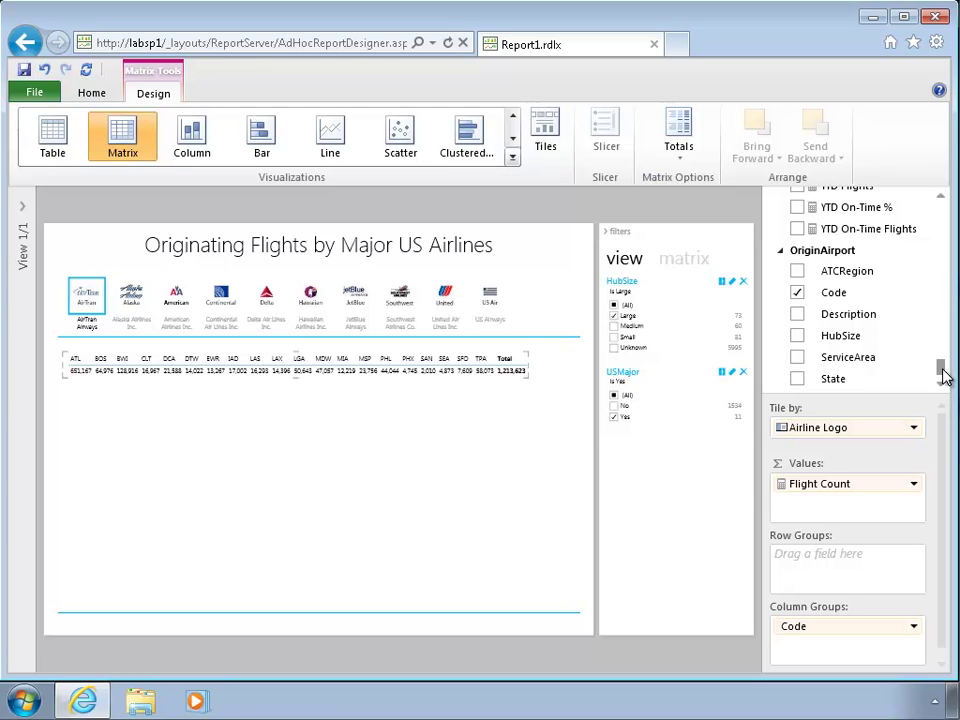
left_click_drag(940, 372, 950, 212)
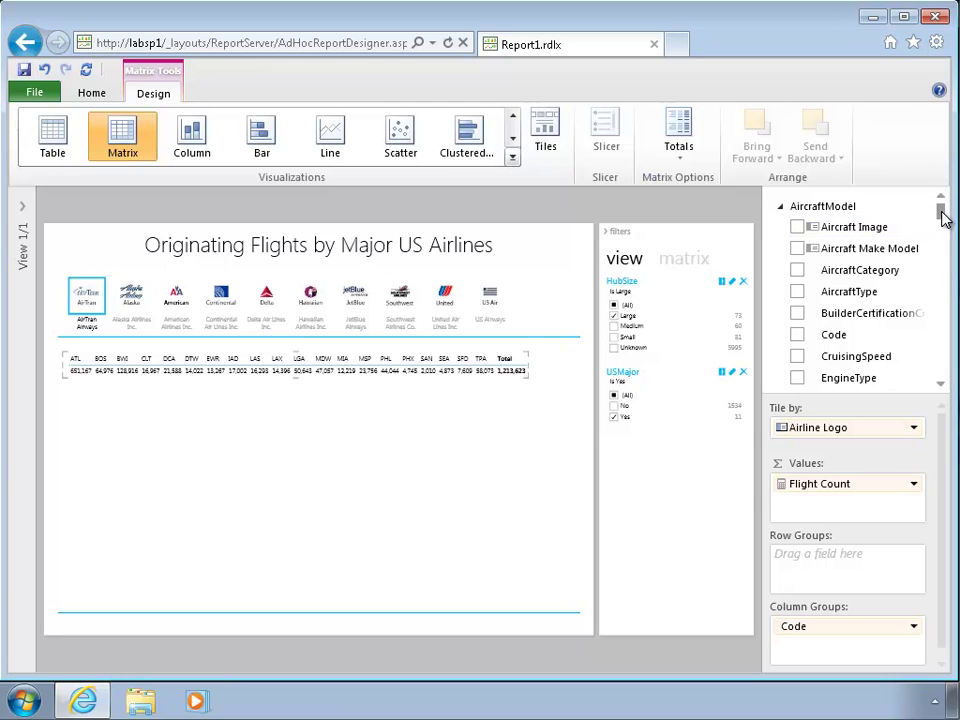
Group the matrix rows by aircraft Model, such as 717, 737 and DC-9-32.
left_click_drag(941, 212, 943, 223)
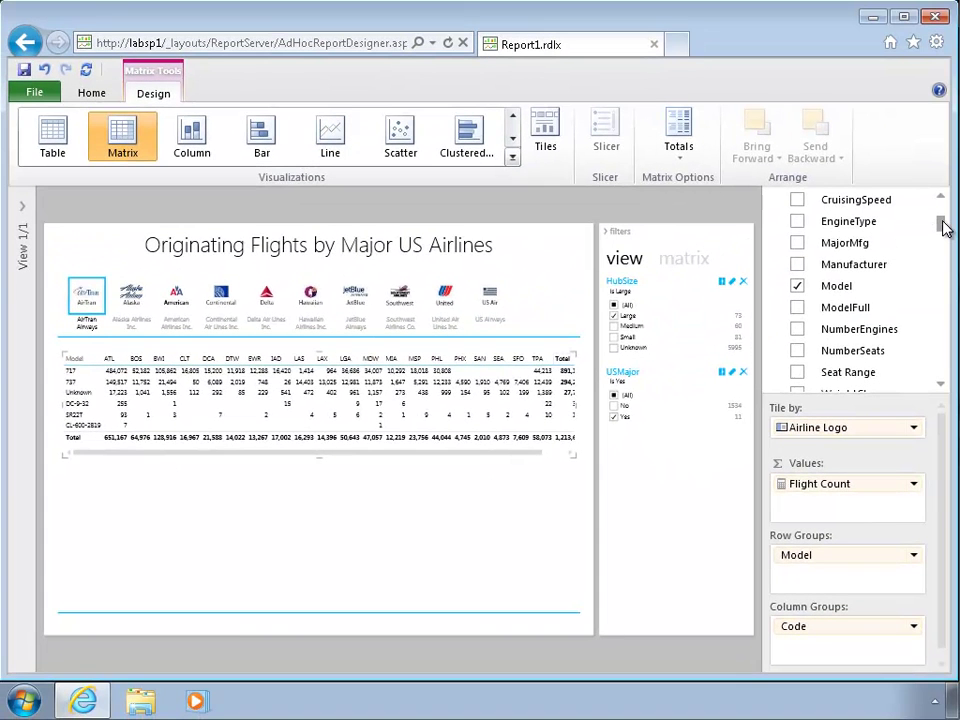
mouse_move(943, 228)
left_mouse_down()
mouse_move(944, 218)
mouse_move(950, 247)
mouse_move(937, 249)
left_mouse_up()
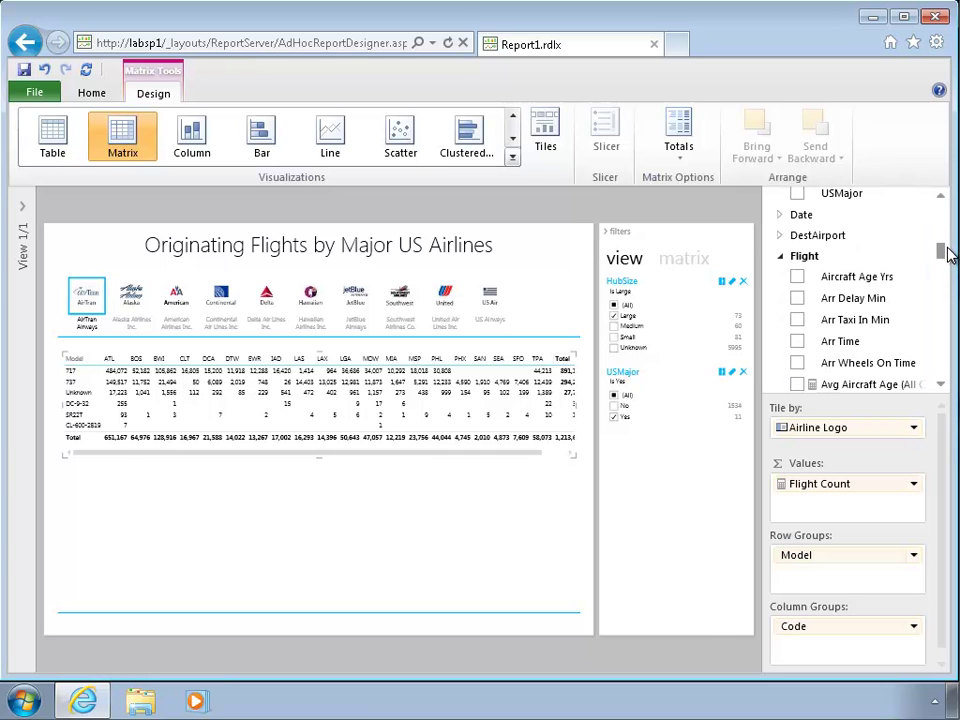
Add a Date YearNumber filter starting at 2008, cutting AirTran's total to 569,288.
left_click(781, 215)
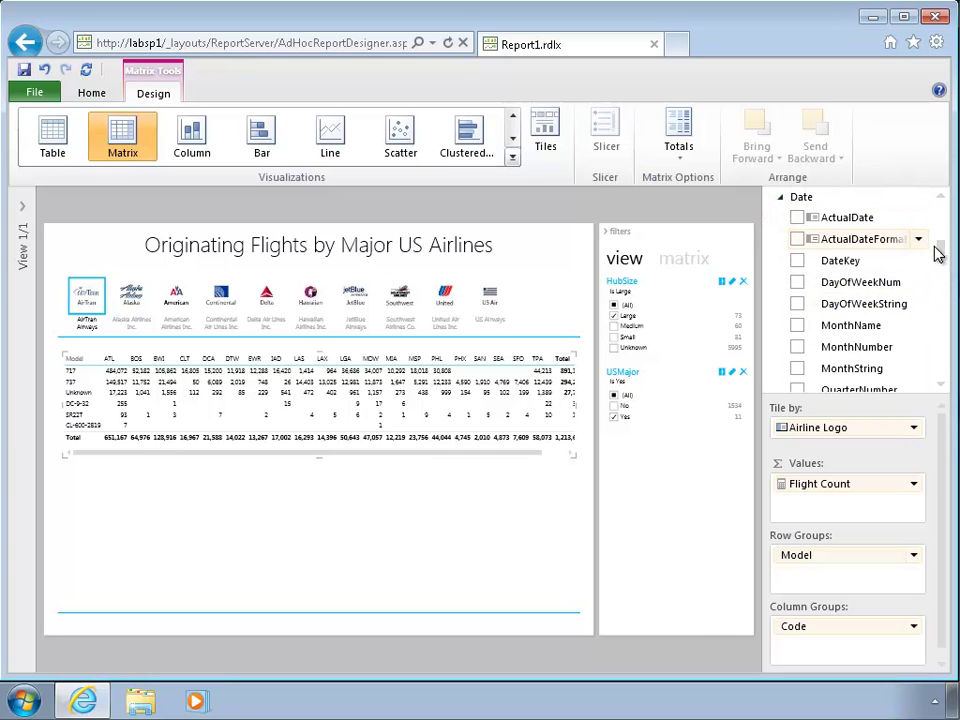
left_click_drag(945, 251, 939, 257)
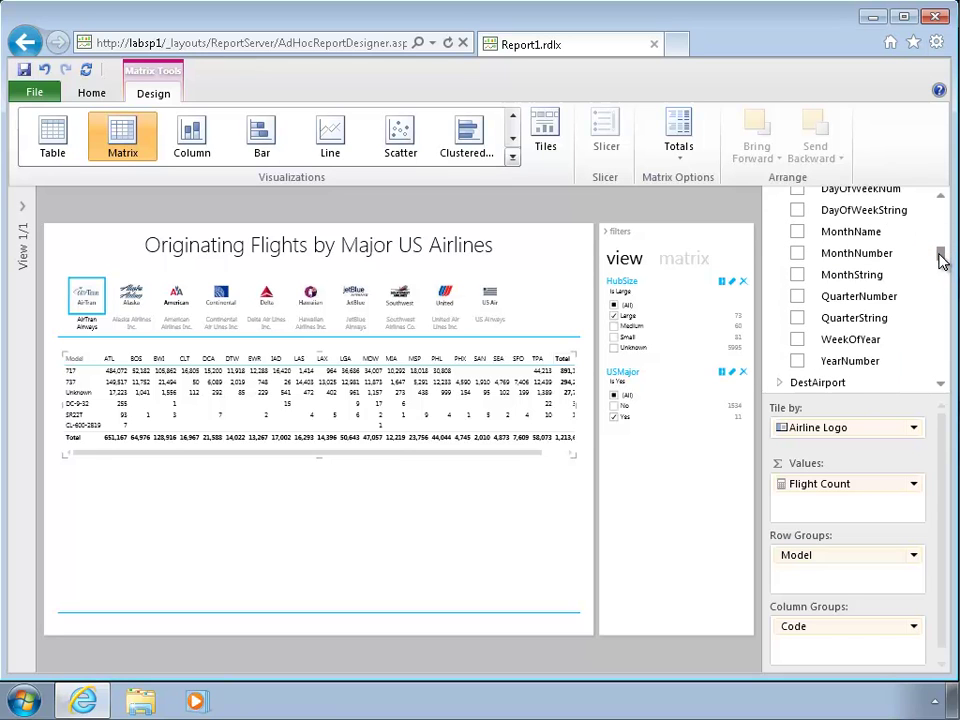
left_click(849, 362)
left_click_drag(849, 365, 665, 473)
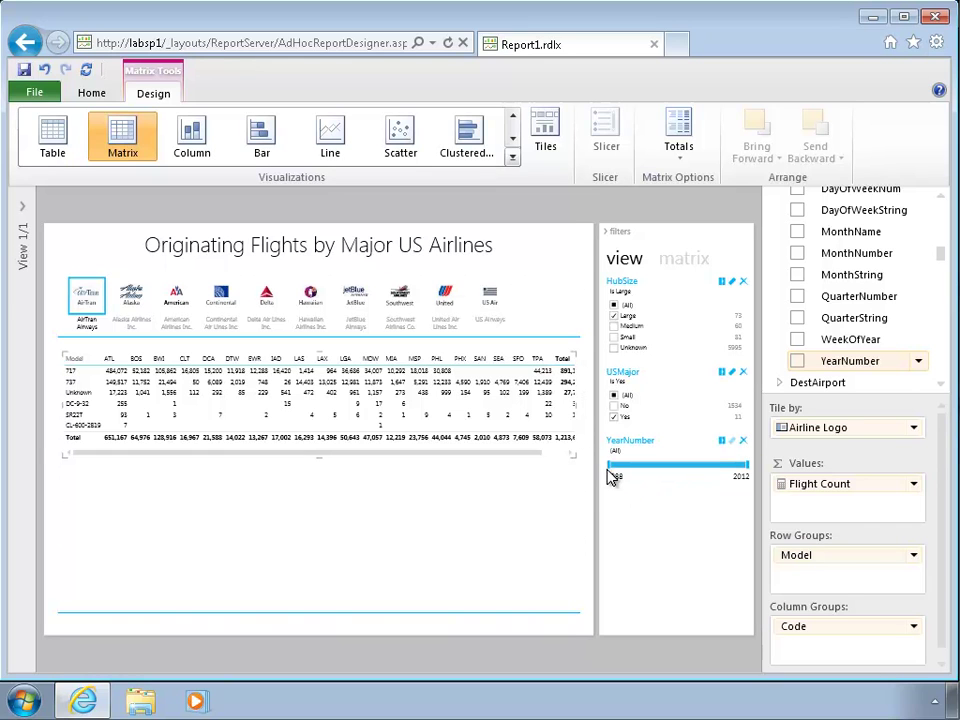
left_click_drag(608, 465, 724, 470)
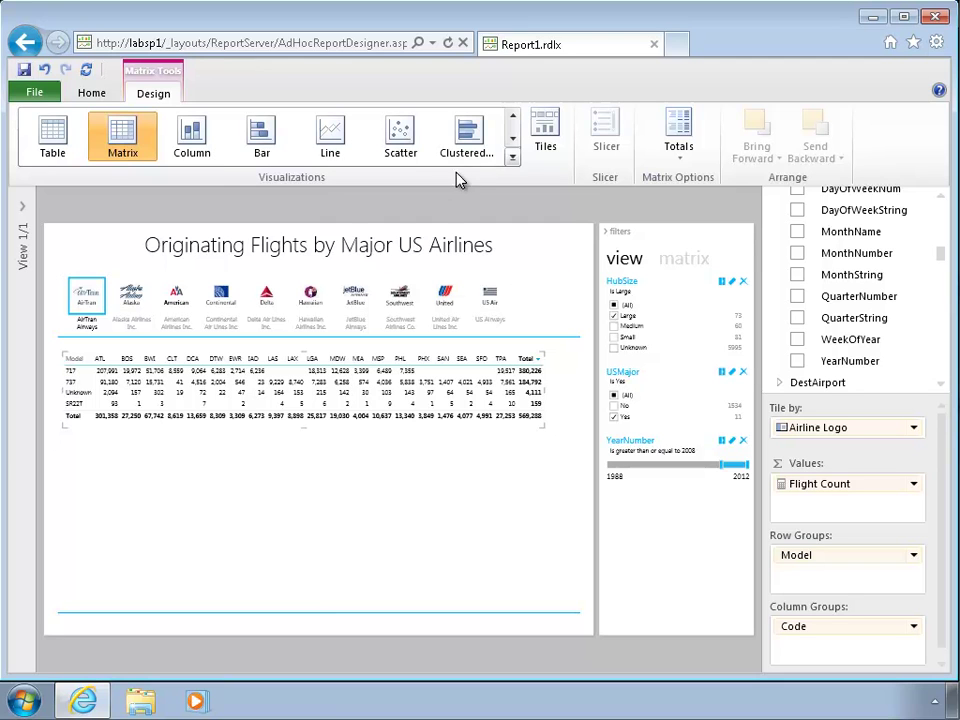
left_click(92, 94)
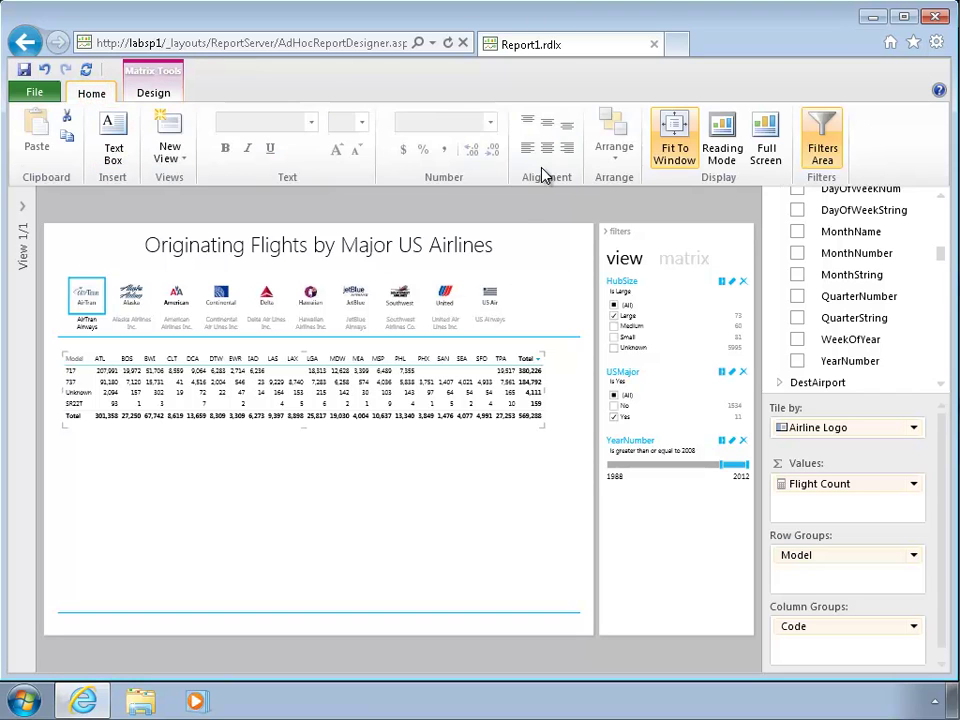
Show the report full screen and browse airline tiles like American Airlines and JetBlue.
left_click(766, 124)
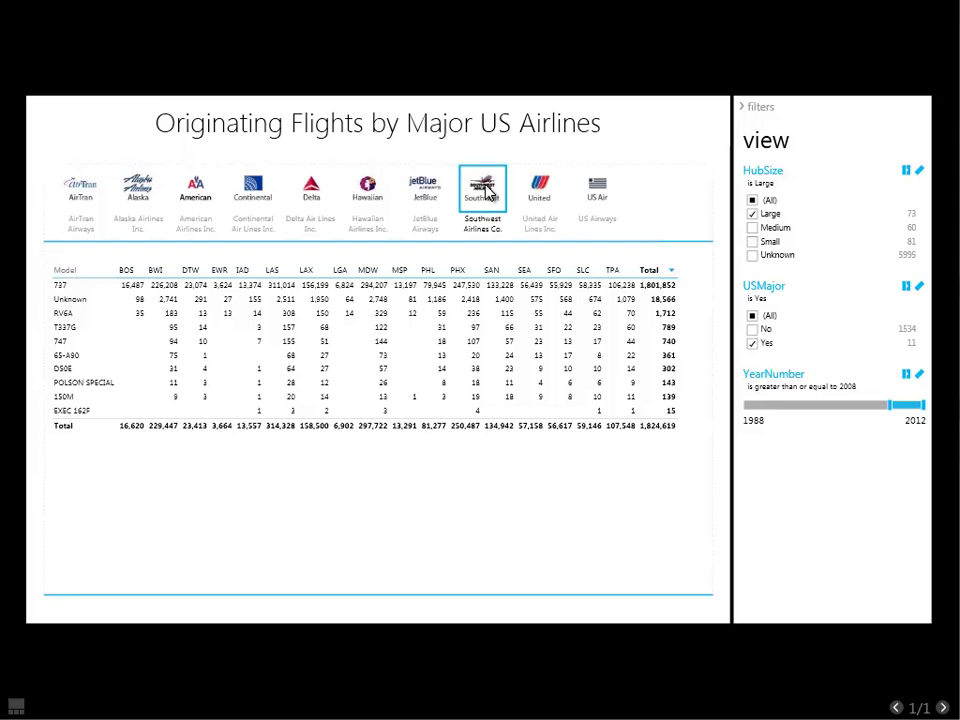
left_click(196, 195)
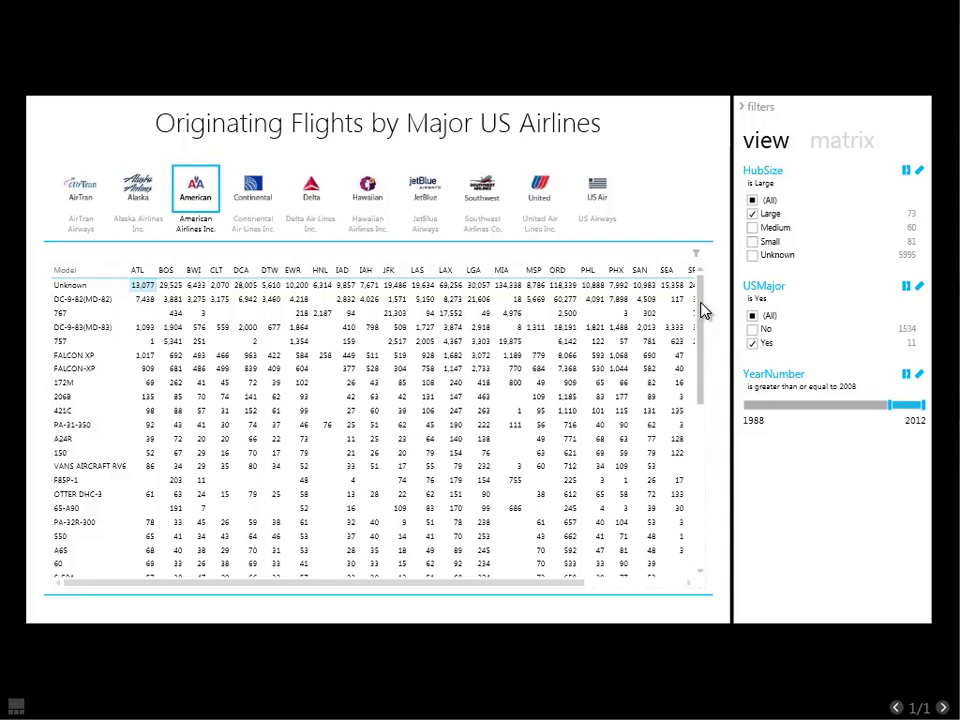
left_click(423, 200)
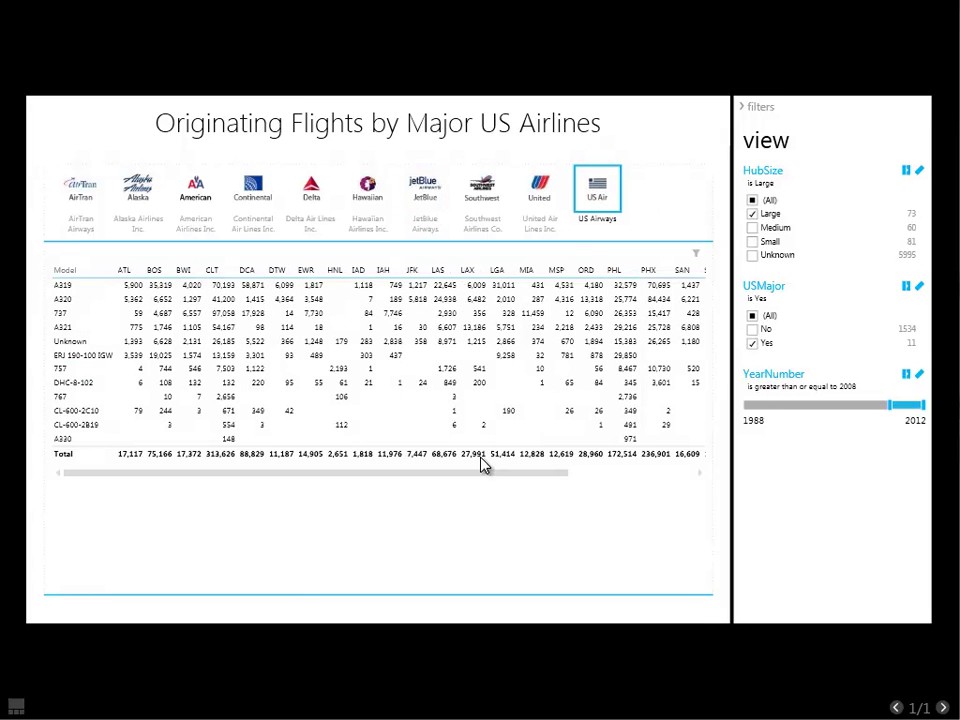
left_click_drag(465, 472, 572, 481)
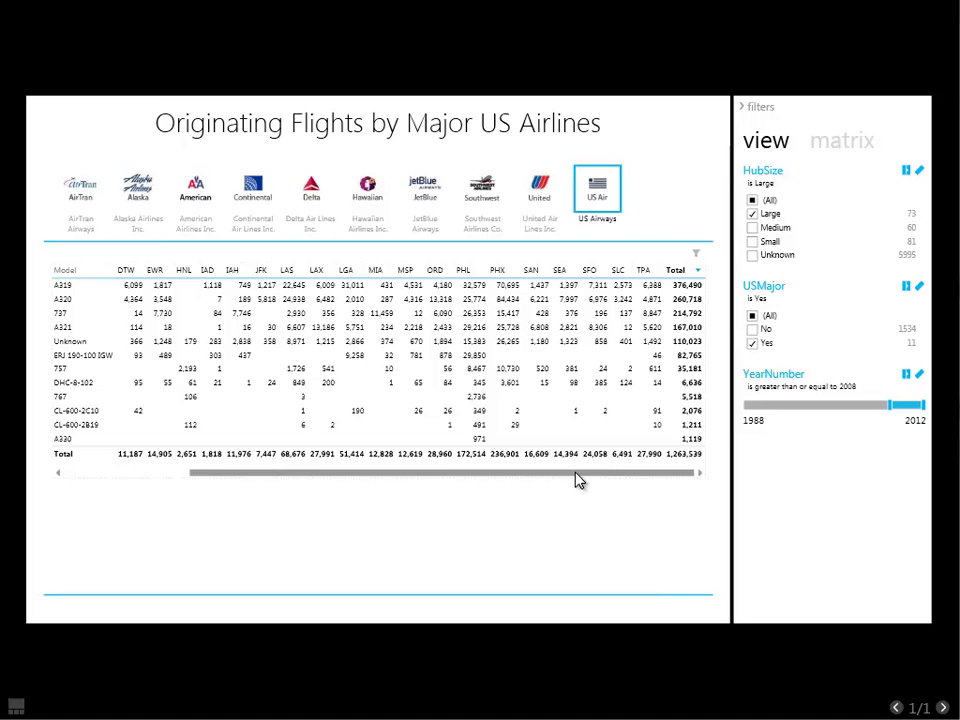